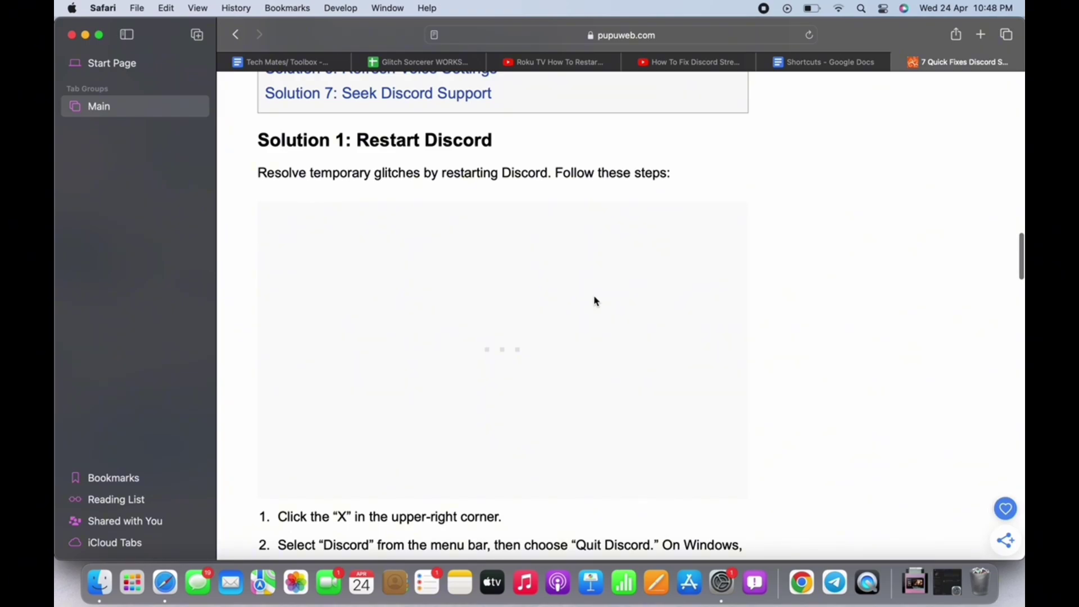
scroll(593, 300, down, 1)
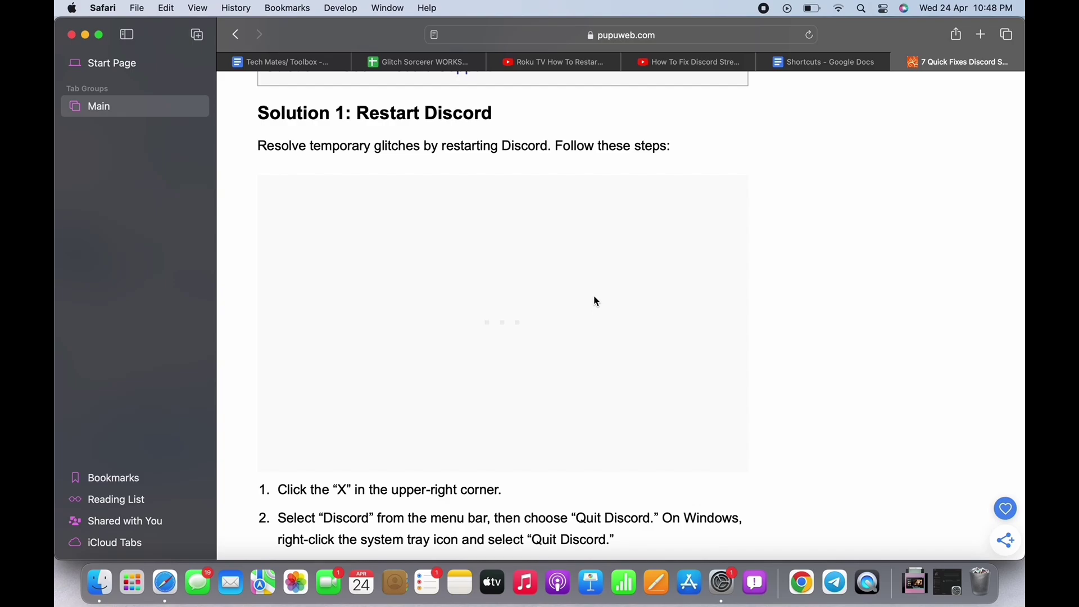
scroll(594, 302, down, 5)
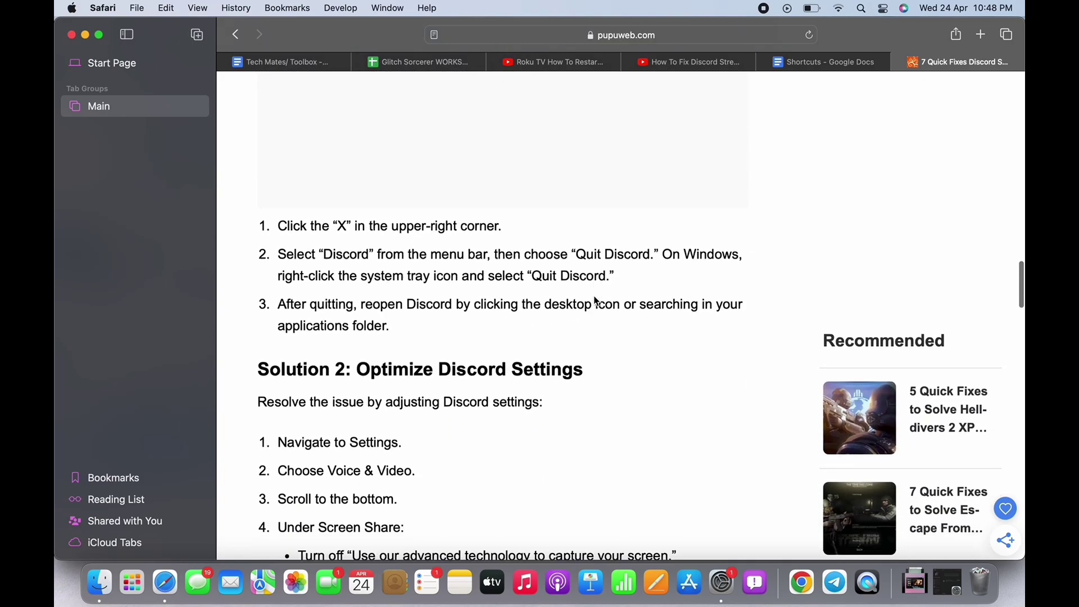
scroll(594, 302, down, 3)
scroll(594, 301, down, 1)
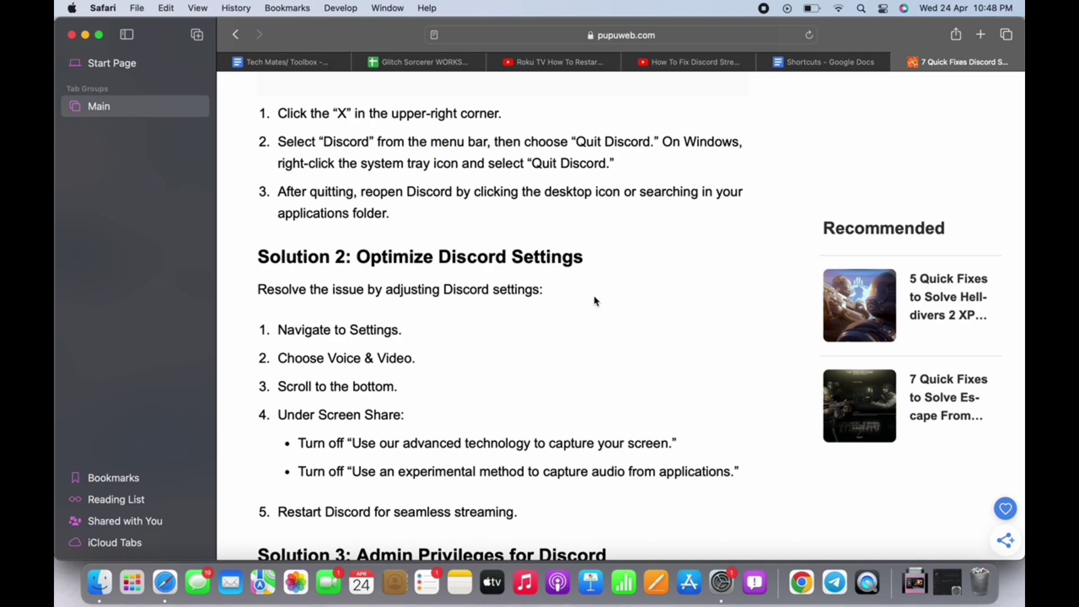
scroll(594, 301, down, 5)
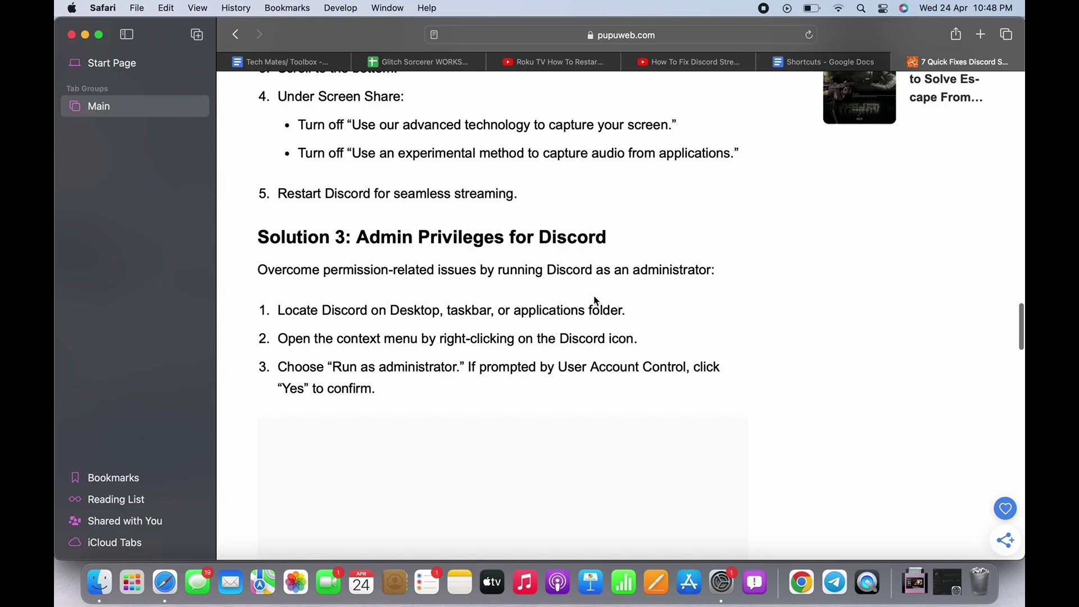
scroll(593, 301, down, 2)
scroll(594, 301, down, 1)
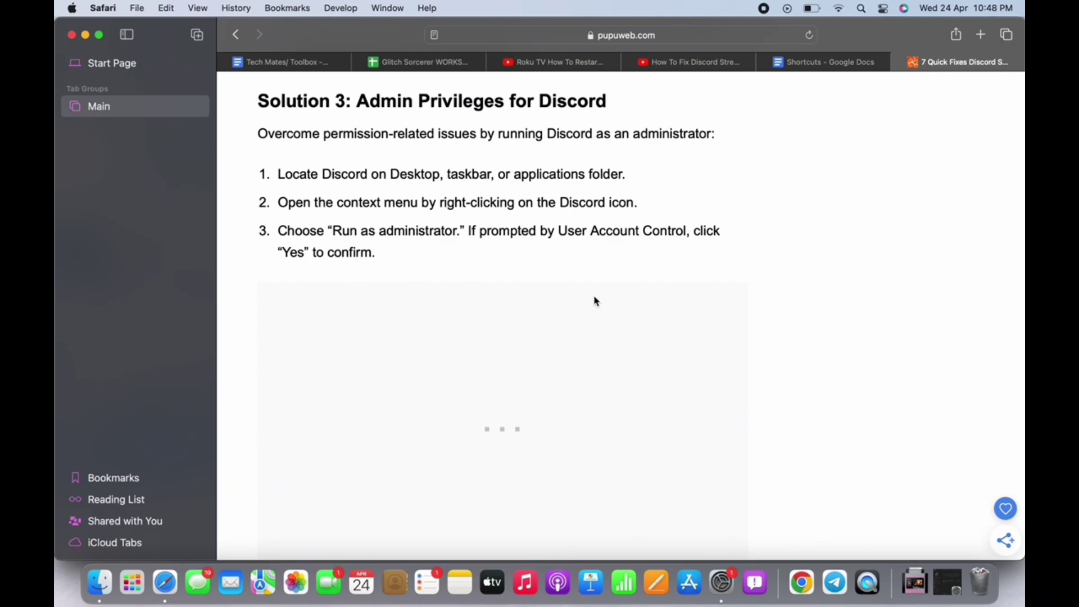
scroll(595, 301, down, 5)
scroll(595, 301, down, 3)
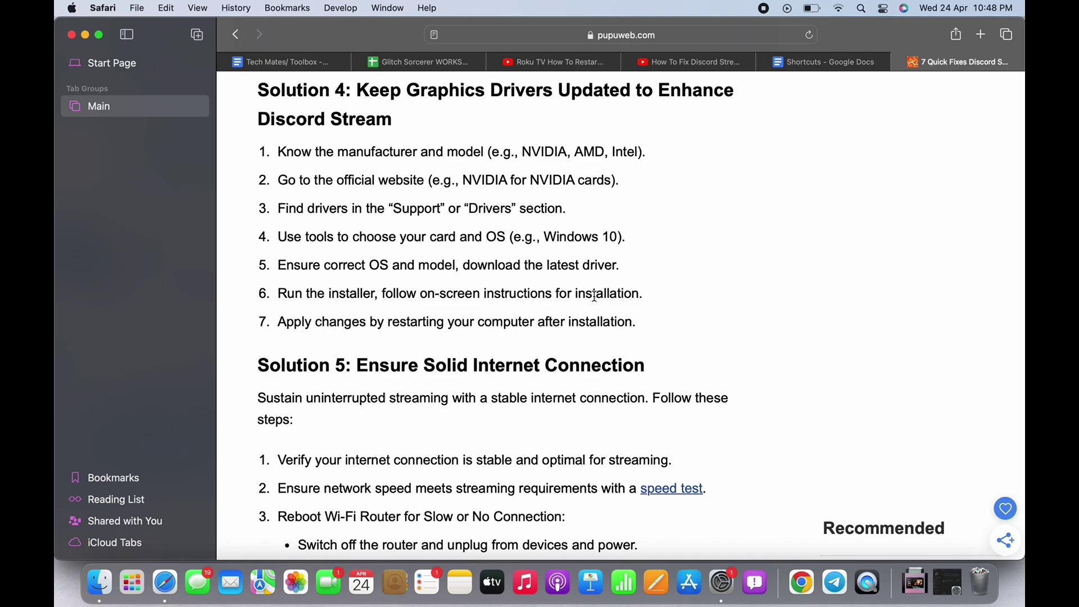
scroll(595, 295, down, 1)
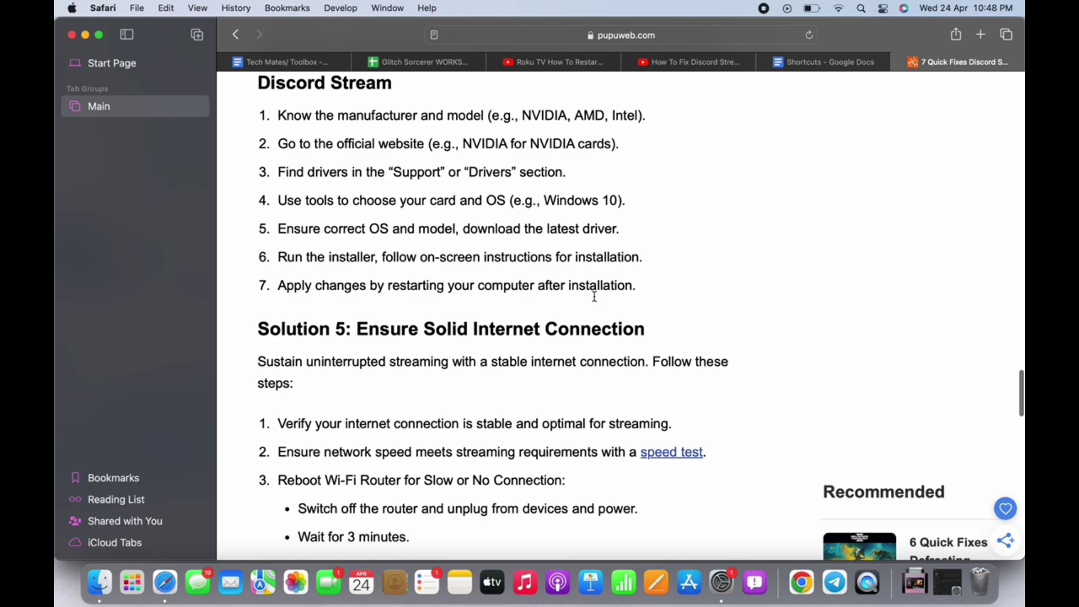
Step: Minimize the Safari article window to the Dock, revealing the desktop and Documents folder
click(86, 34)
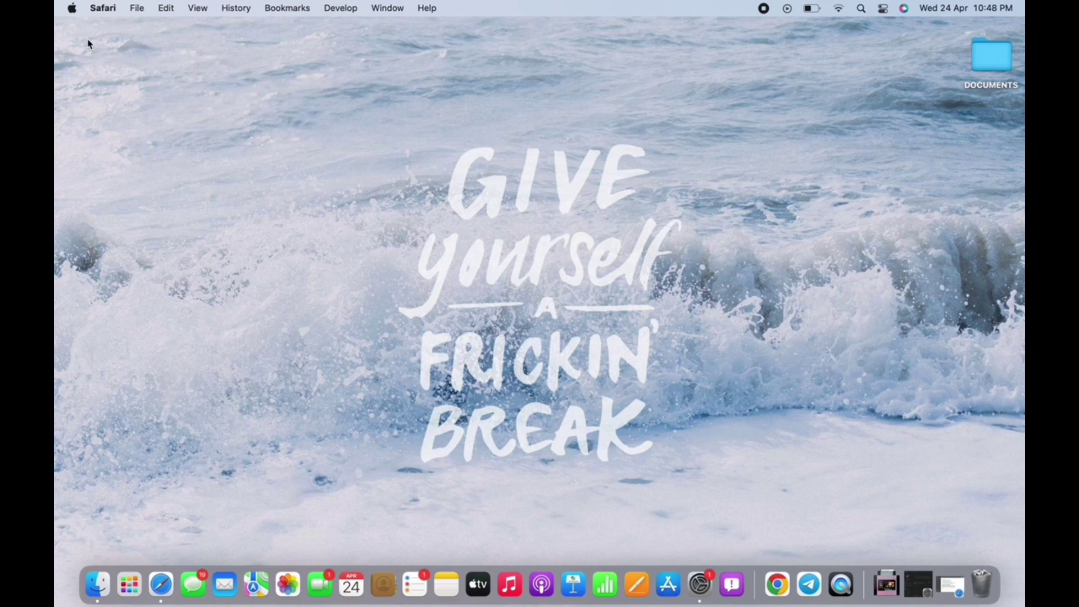